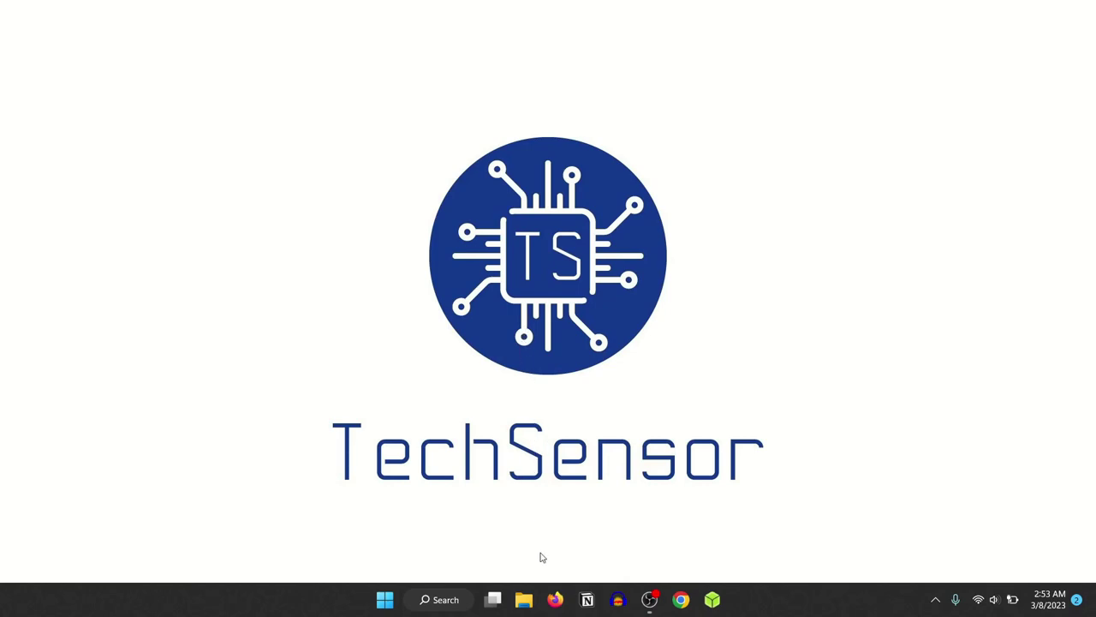
click(553, 600)
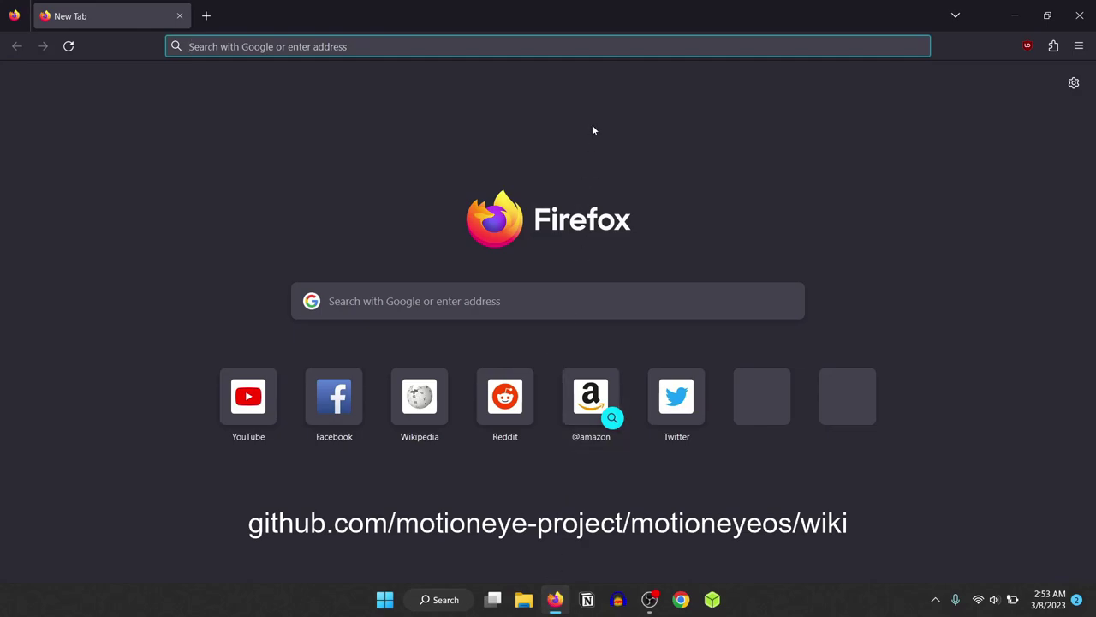
text(https://github.com/motioneye-project/motioneyeos/wiki)
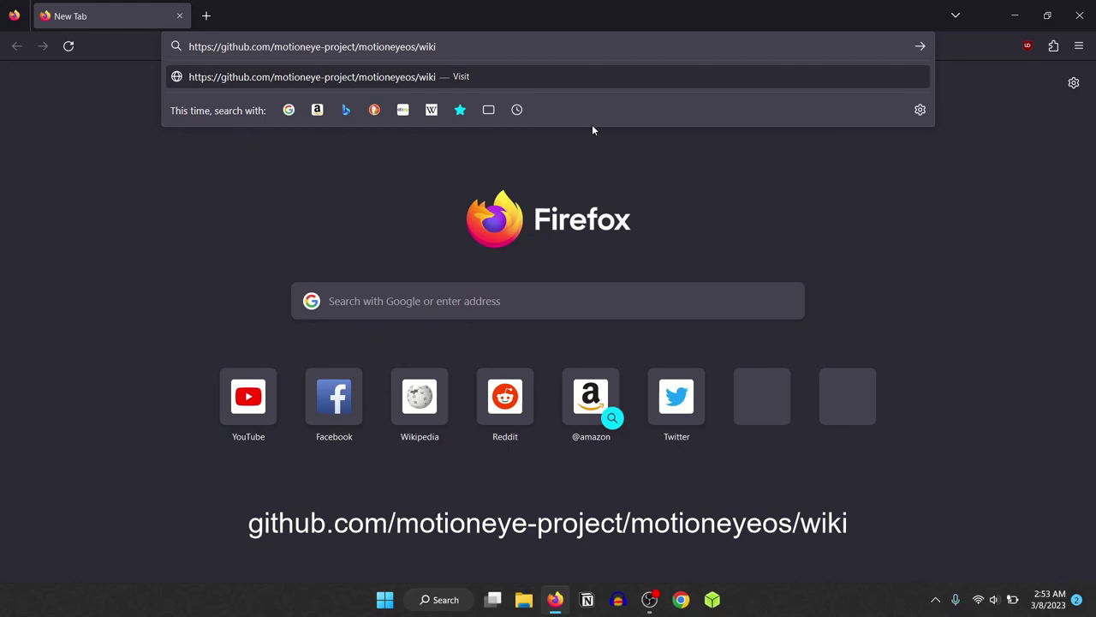
key(Return)
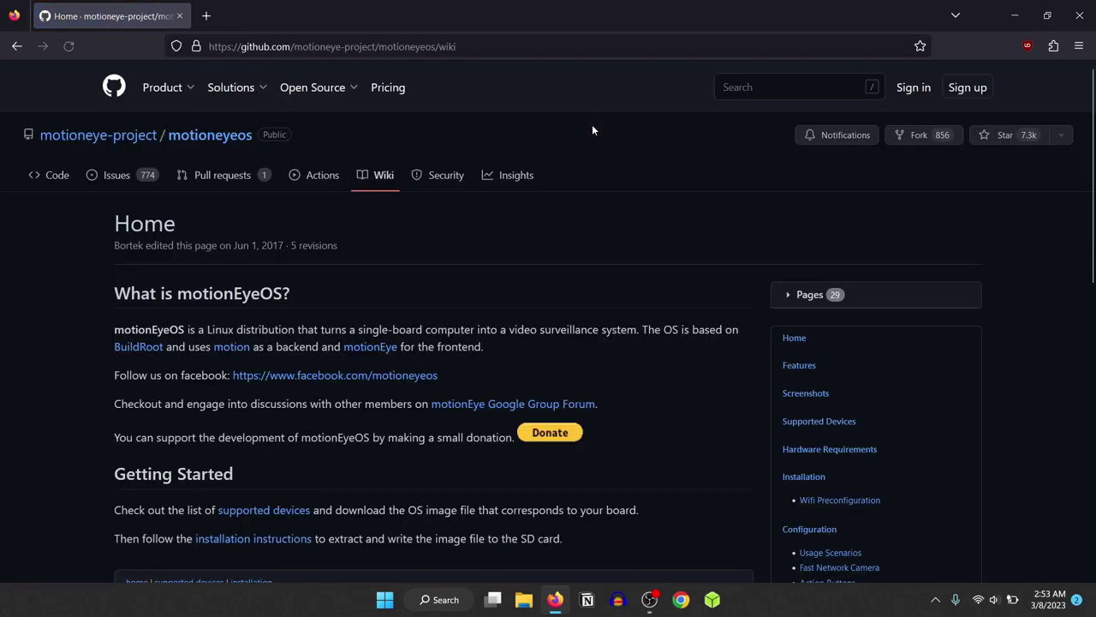
Download the 20200606 motionEyeOS image for Raspberry Pi 4 from the wiki's supported devices list
scroll(592, 125, down, 3)
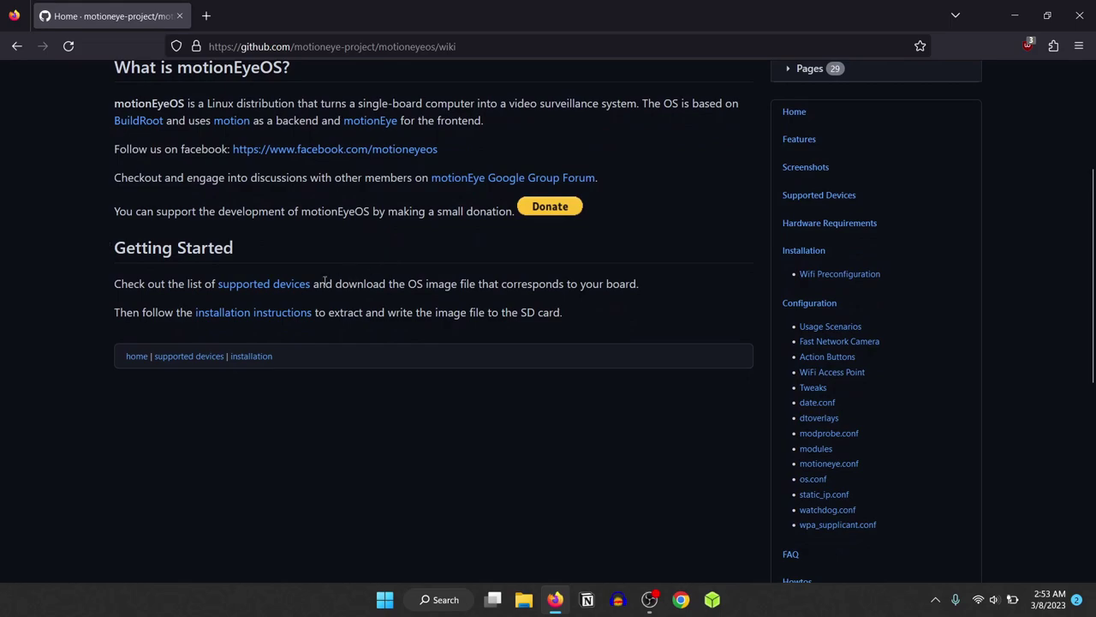
click(276, 286)
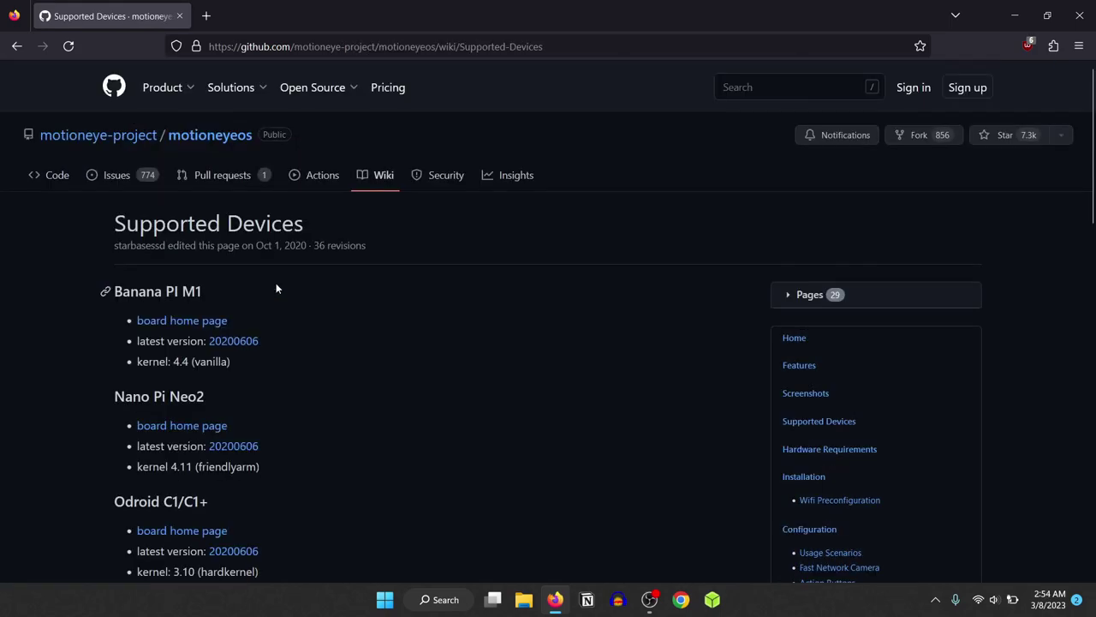
scroll(276, 288, down, 5)
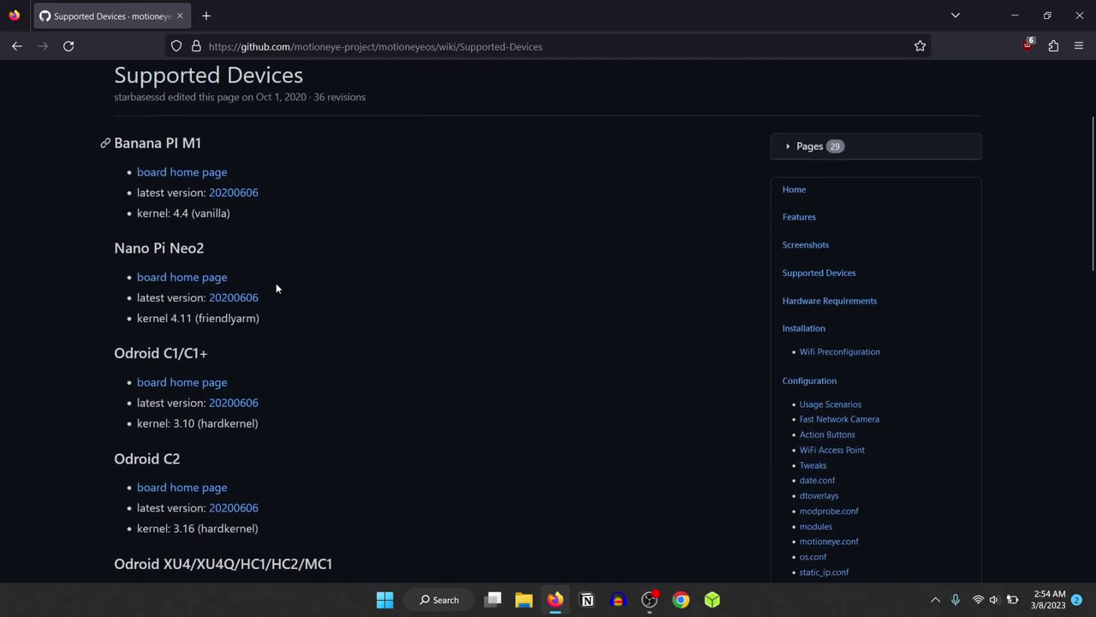
scroll(276, 288, down, 4)
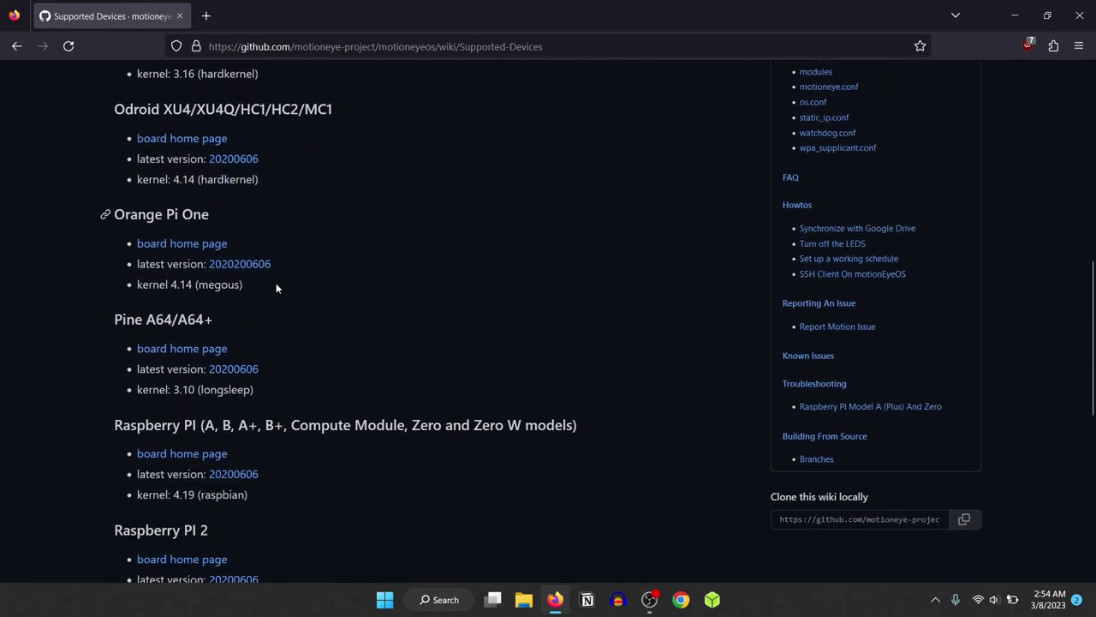
scroll(276, 288, down, 2)
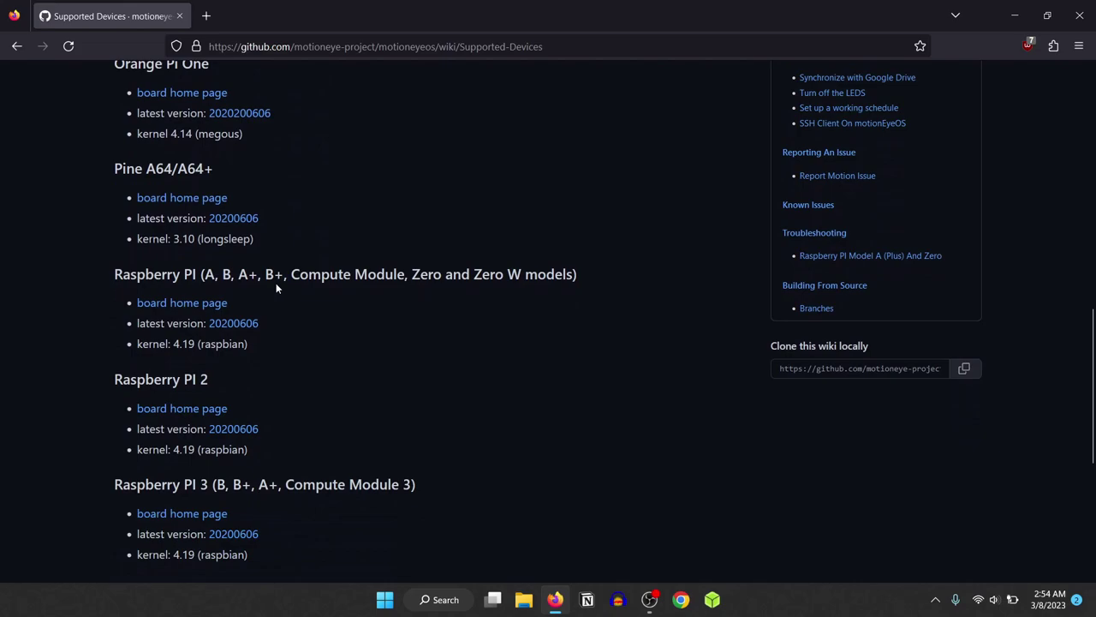
scroll(276, 289, down, 1)
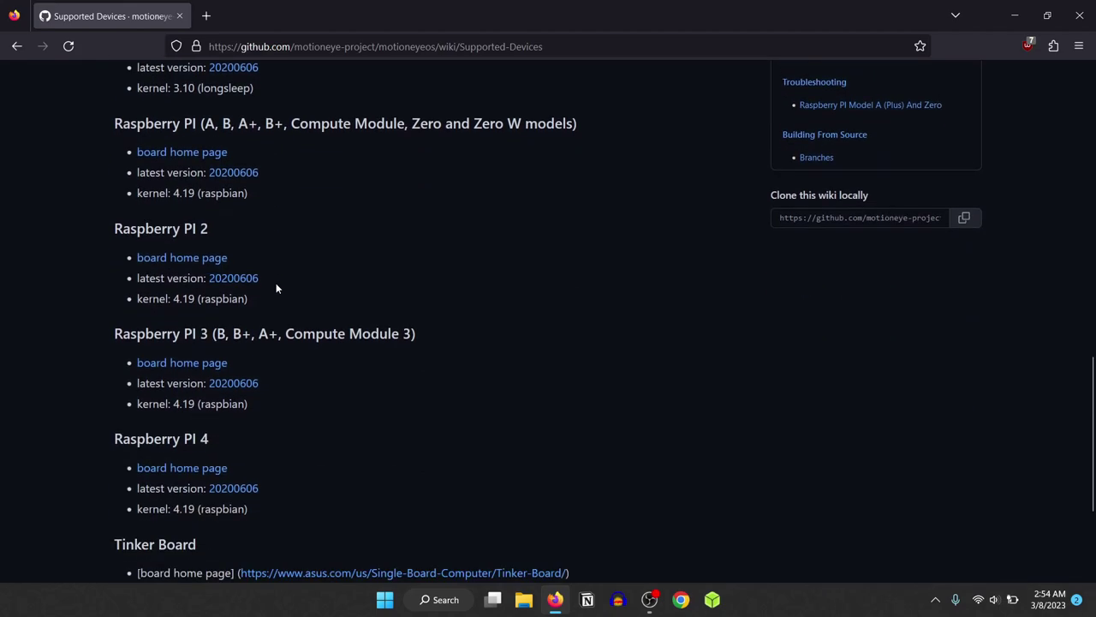
scroll(271, 359, down, 1)
scroll(252, 391, up, 1)
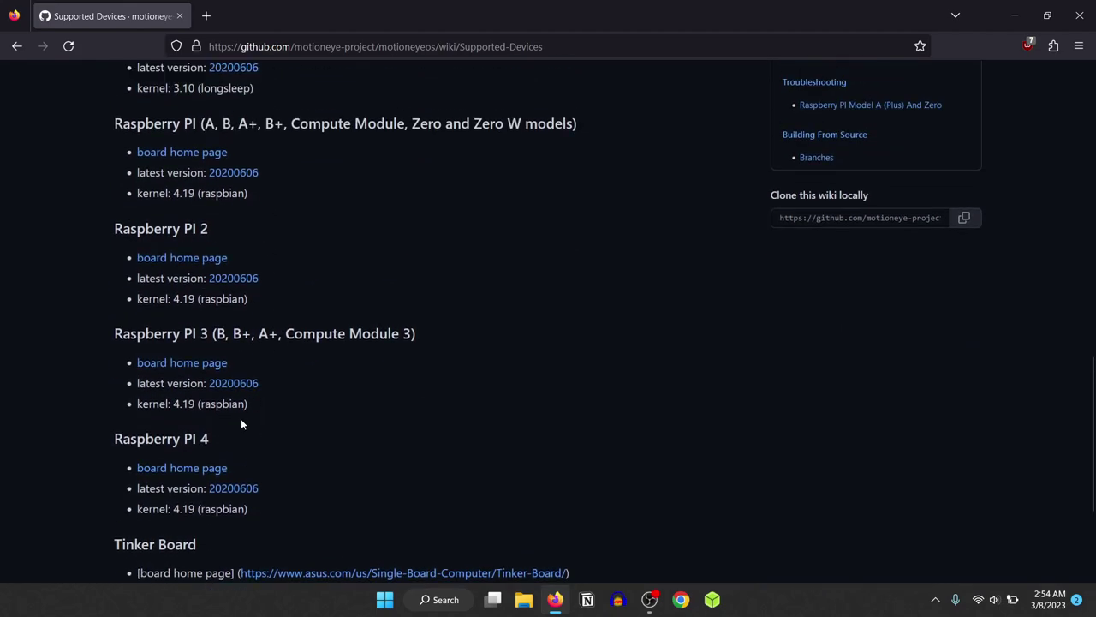
click(233, 488)
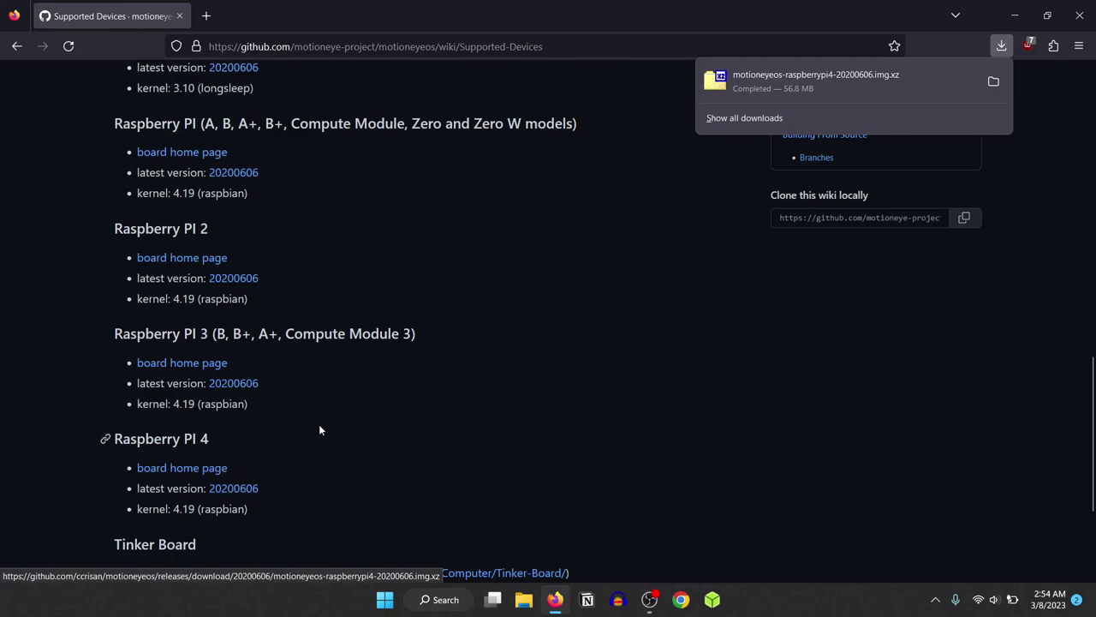
Open the downloaded motioneyeos-raspberrypi4-20200606.img.xz in 7-Zip File Manager and clear the browser window off the desktop
click(788, 79)
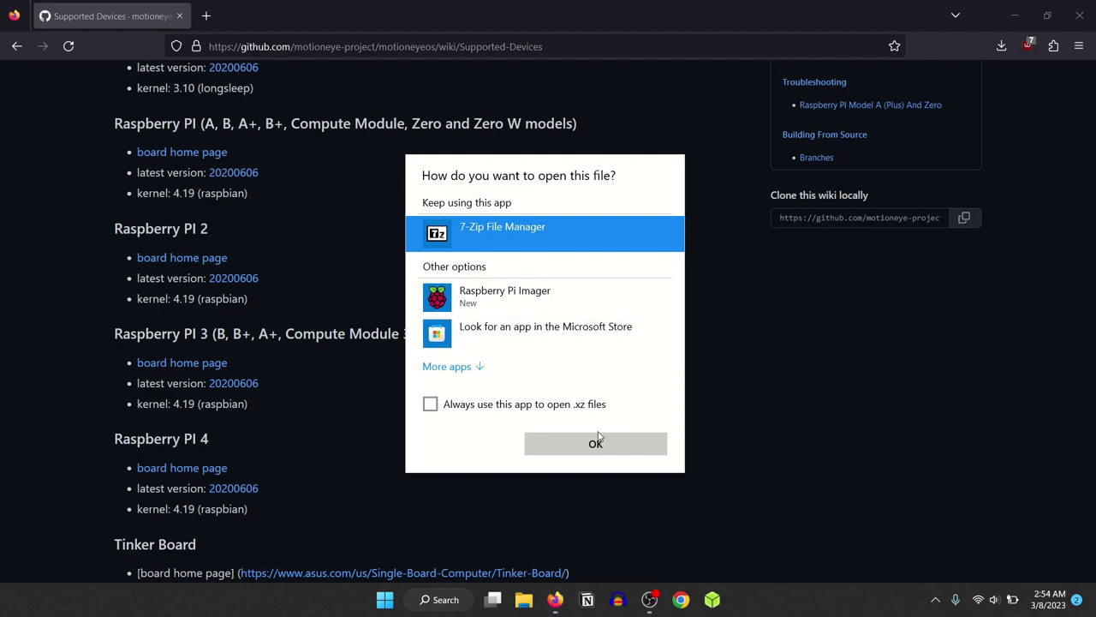
click(596, 443)
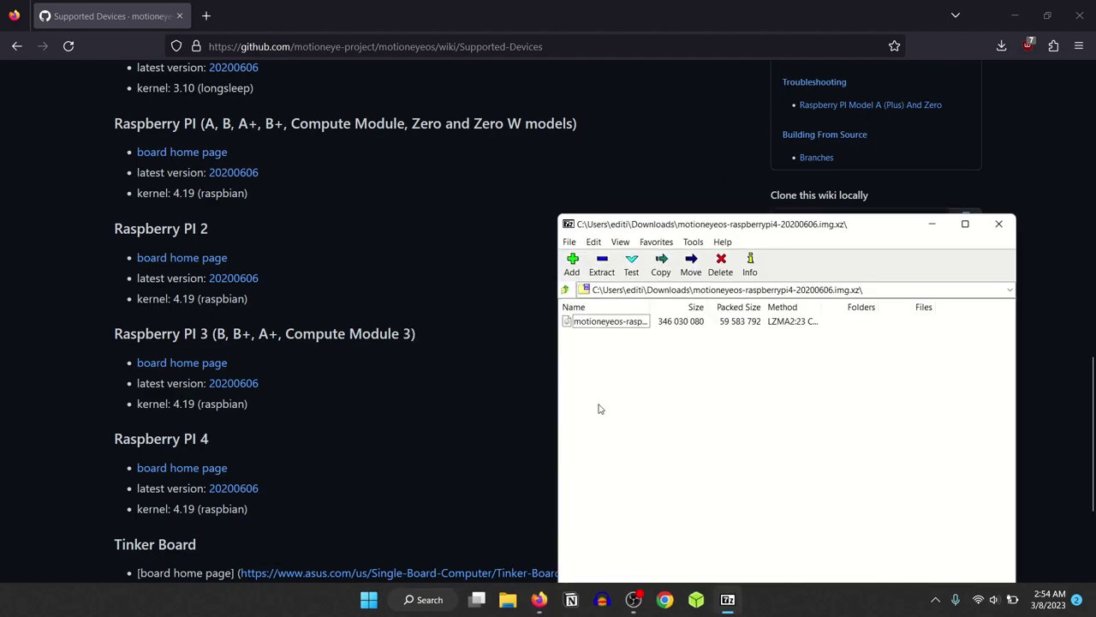
drag(651, 303, 675, 303)
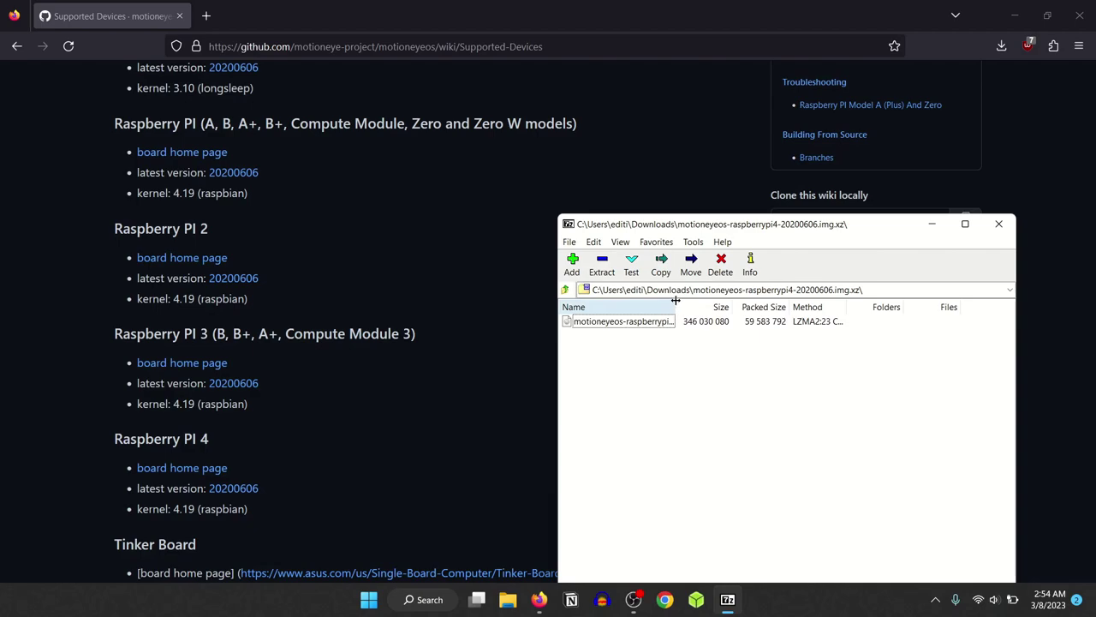
click(1021, 6)
click(1021, 5)
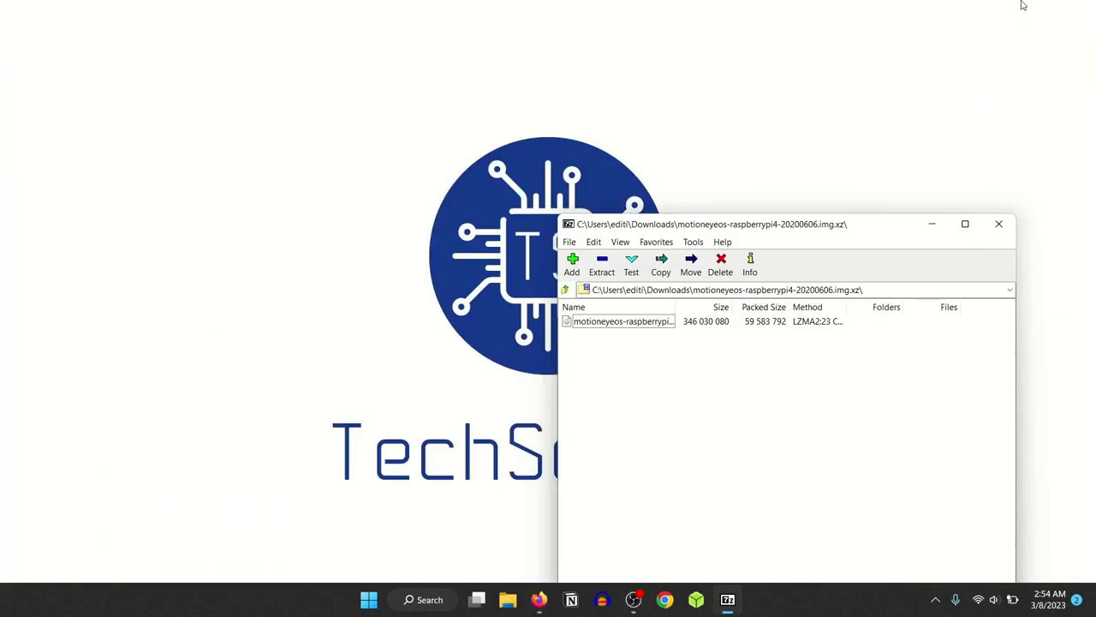
Extract motioneyeos-raspberrypi4-20200606.img from the archive to the desktop and close the archive
click(620, 323)
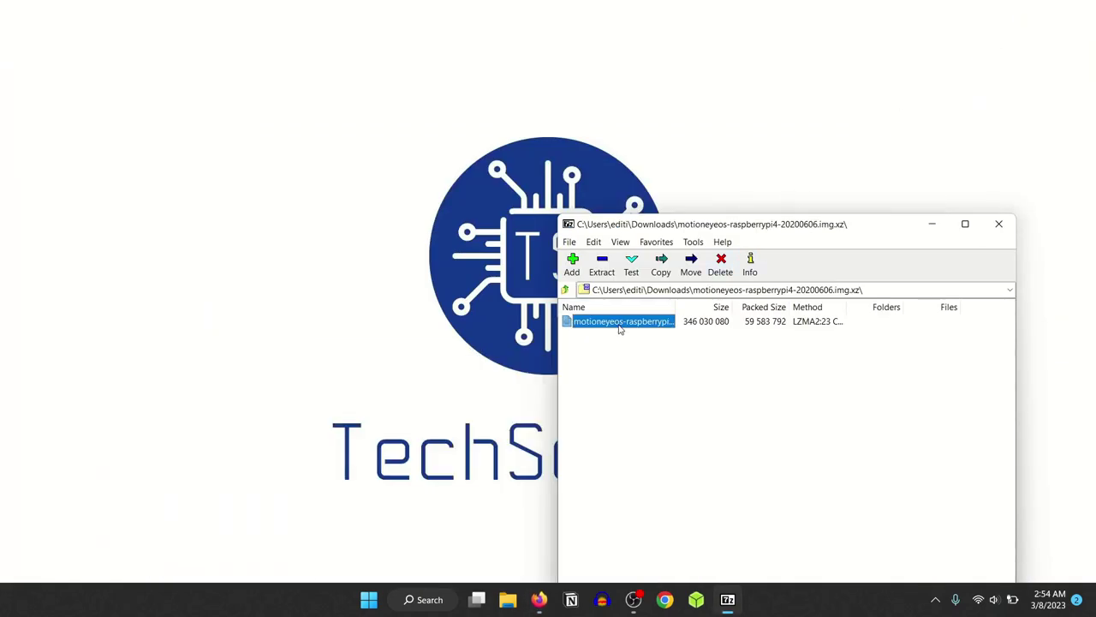
drag(673, 310, 754, 308)
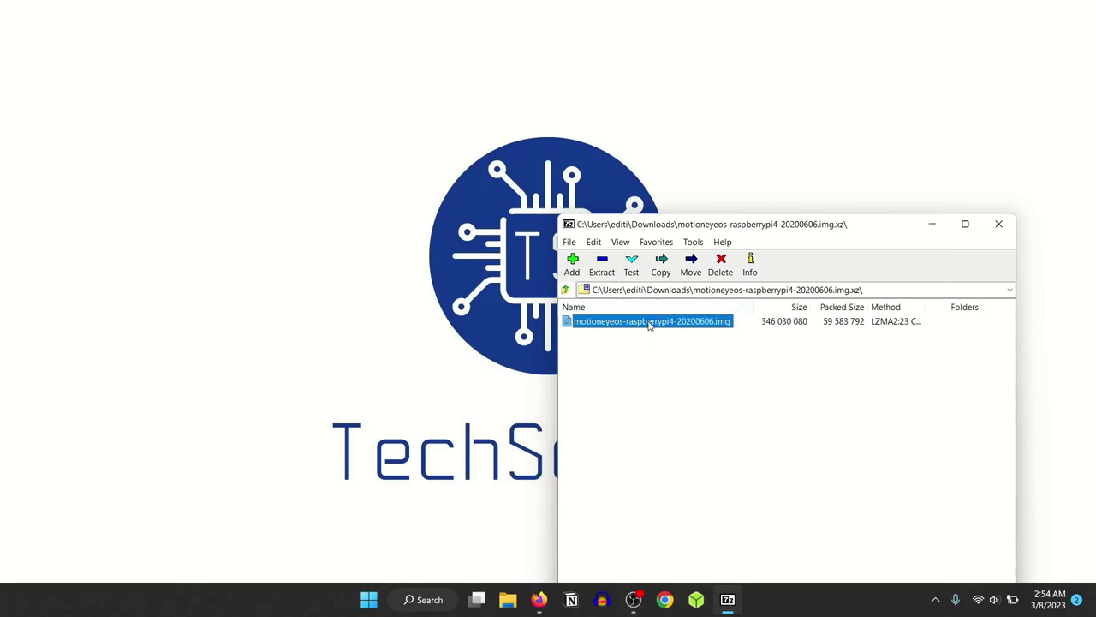
drag(648, 321, 66, 61)
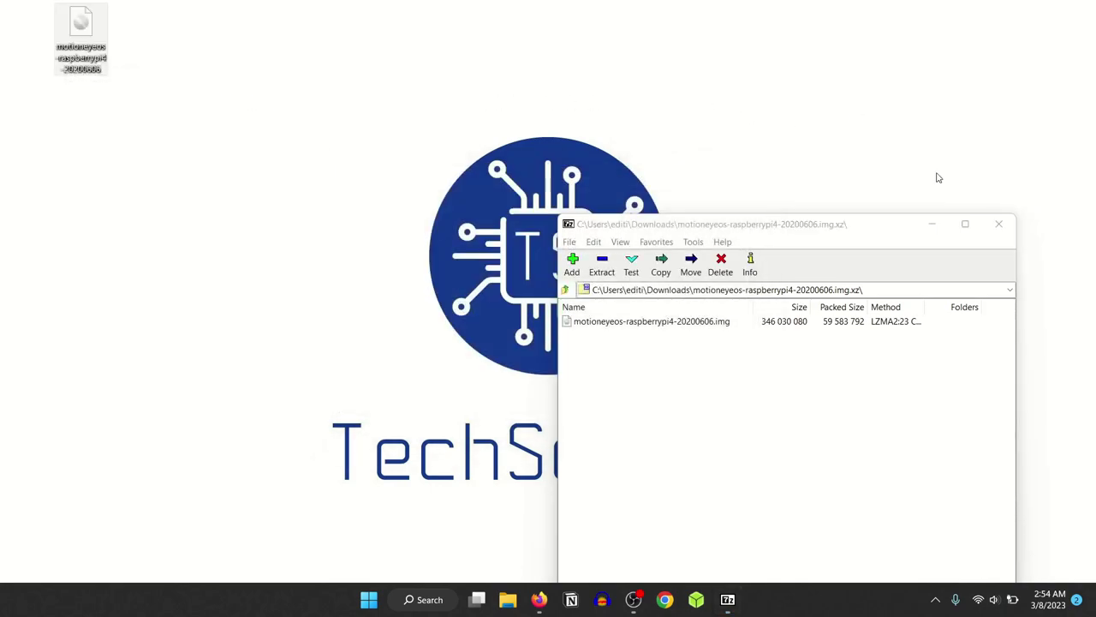
click(995, 229)
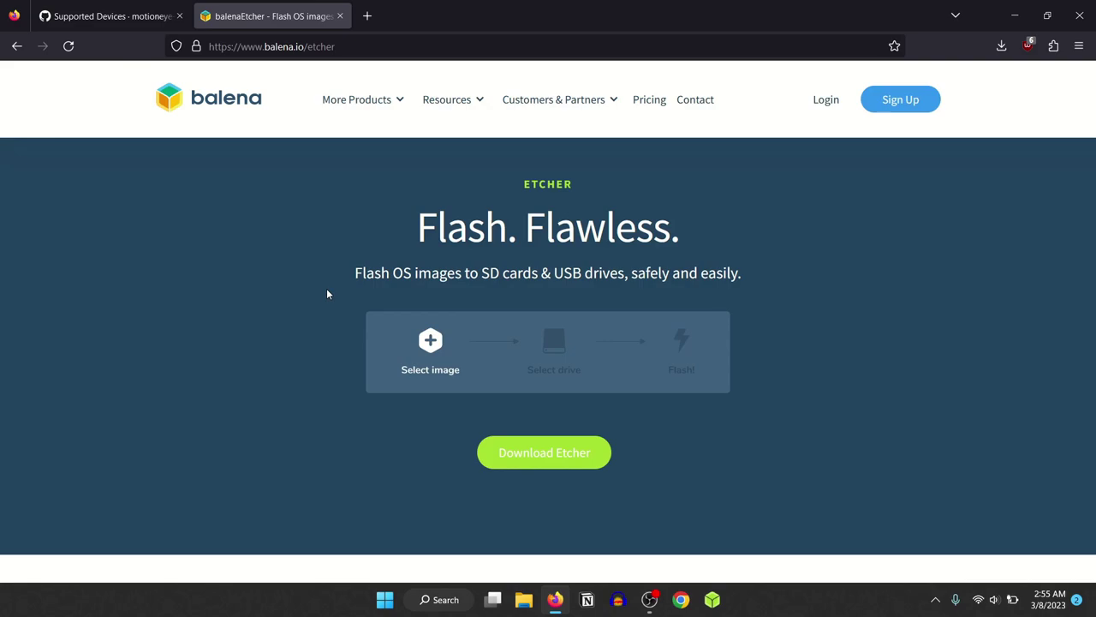
Download the Etcher Windows x86|x64 installer from balena.io/etcher, close the browser and install balenaEtcher, accepting its license agreement
click(542, 453)
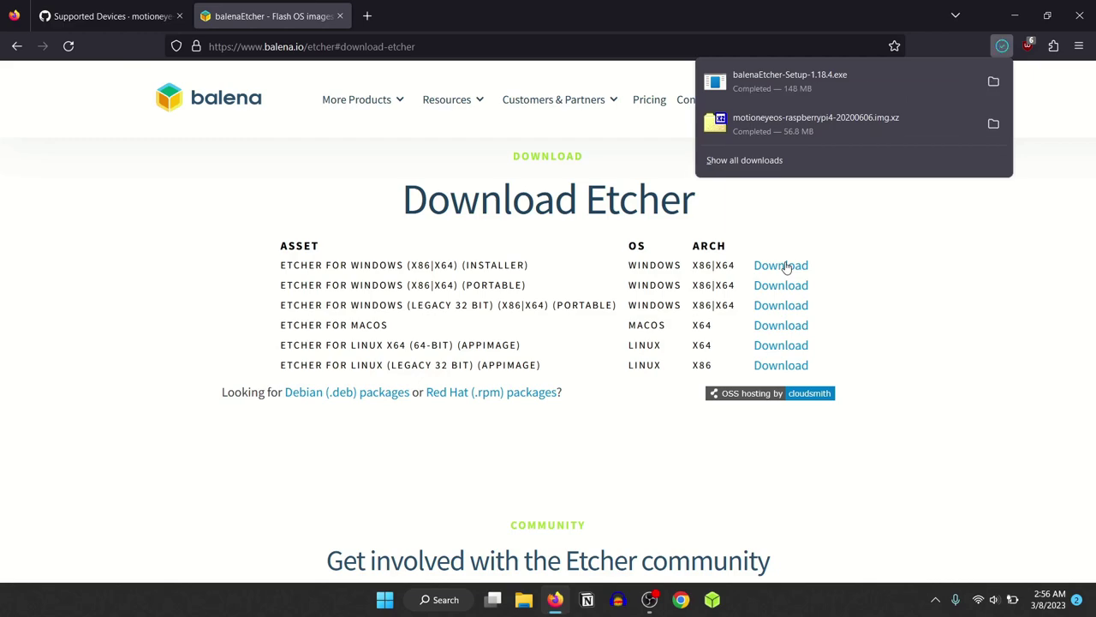
click(806, 103)
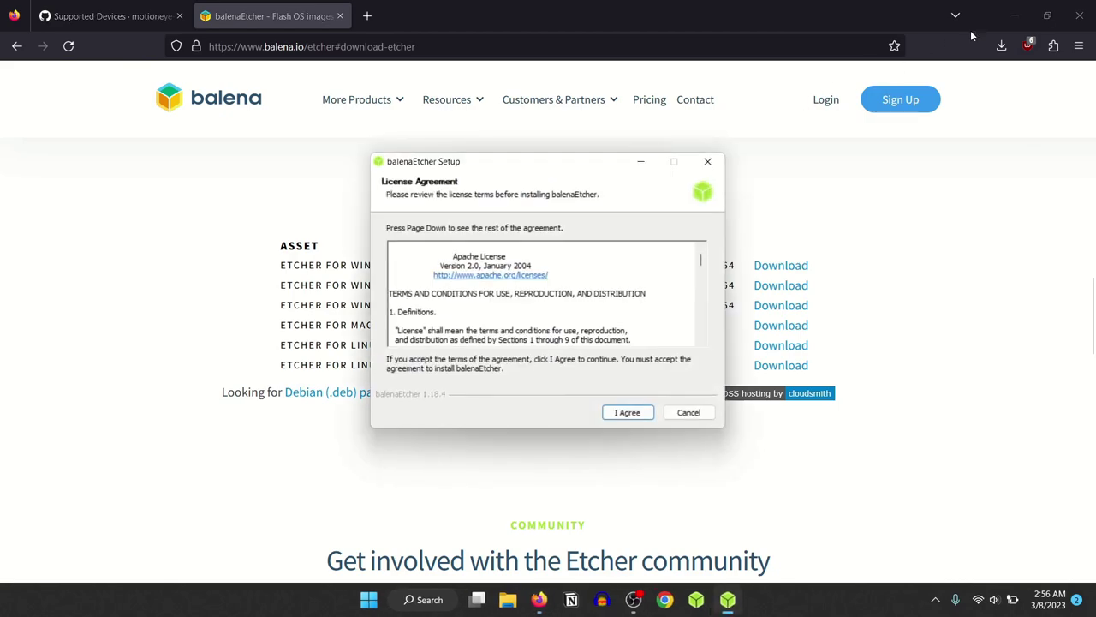
click(1070, 15)
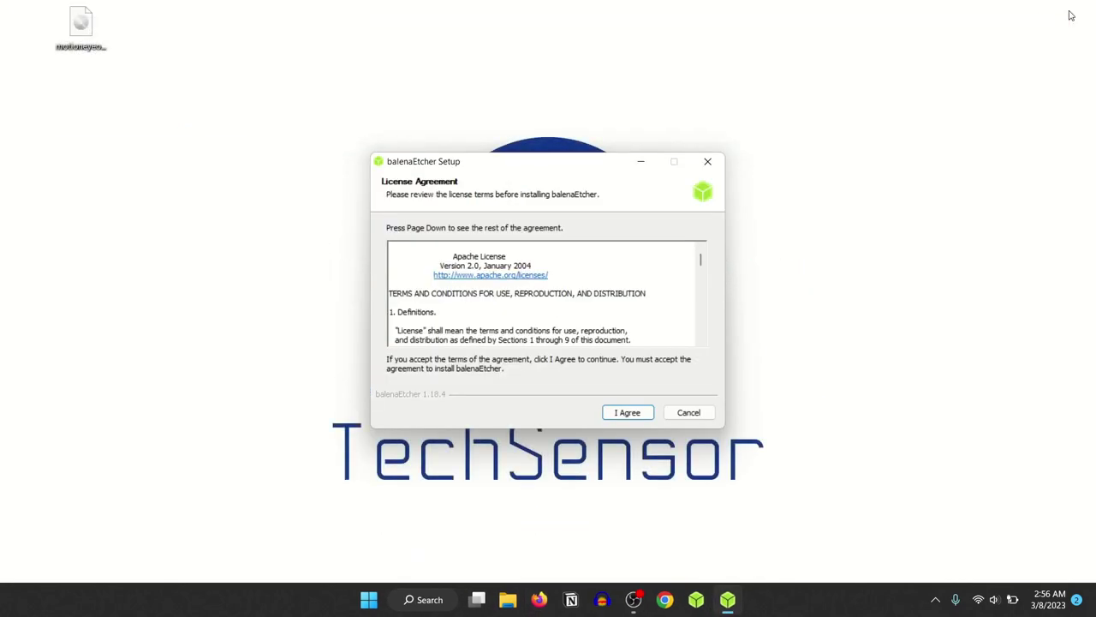
click(619, 415)
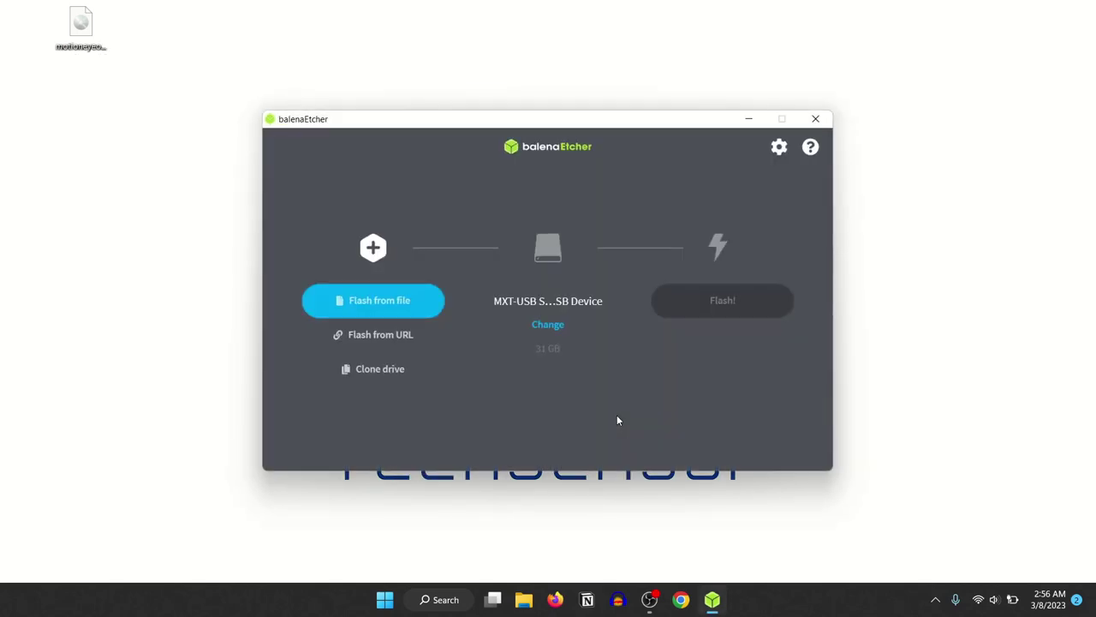
Flash the desktop image motioneyeos-raspberrypi4-20200606 to the MXT-USB storage device and close balenaEtcher
click(411, 305)
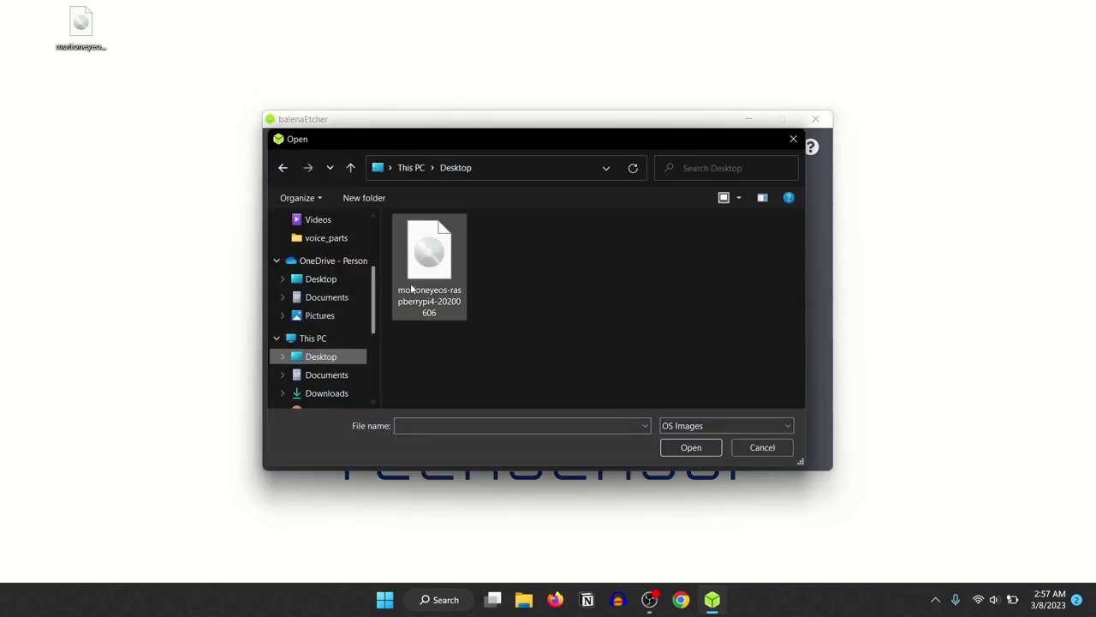
click(430, 277)
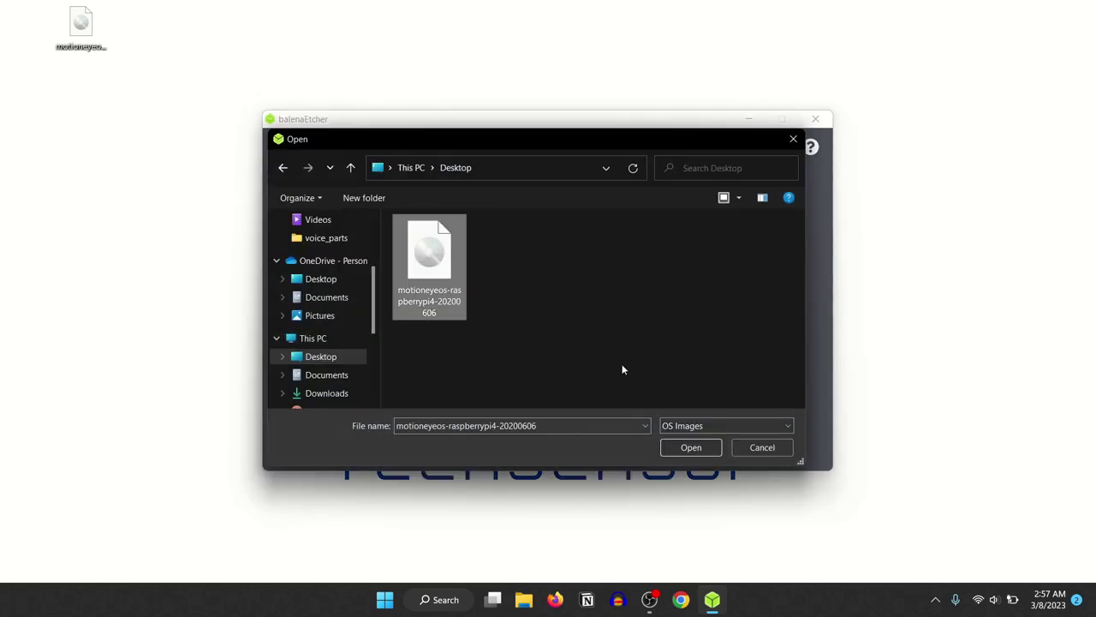
click(690, 447)
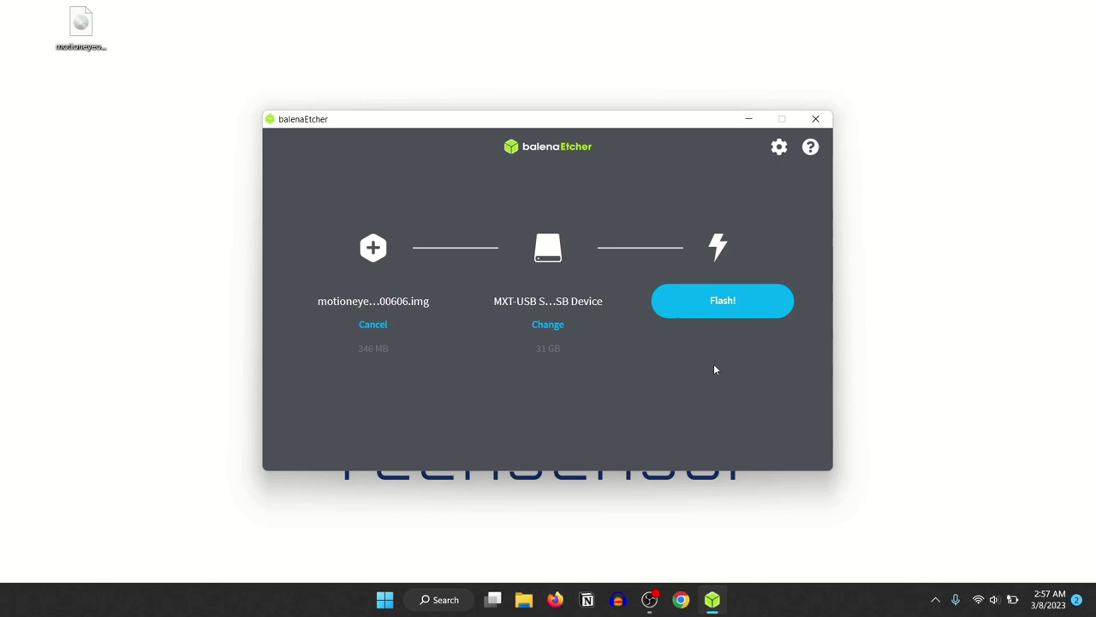
click(724, 310)
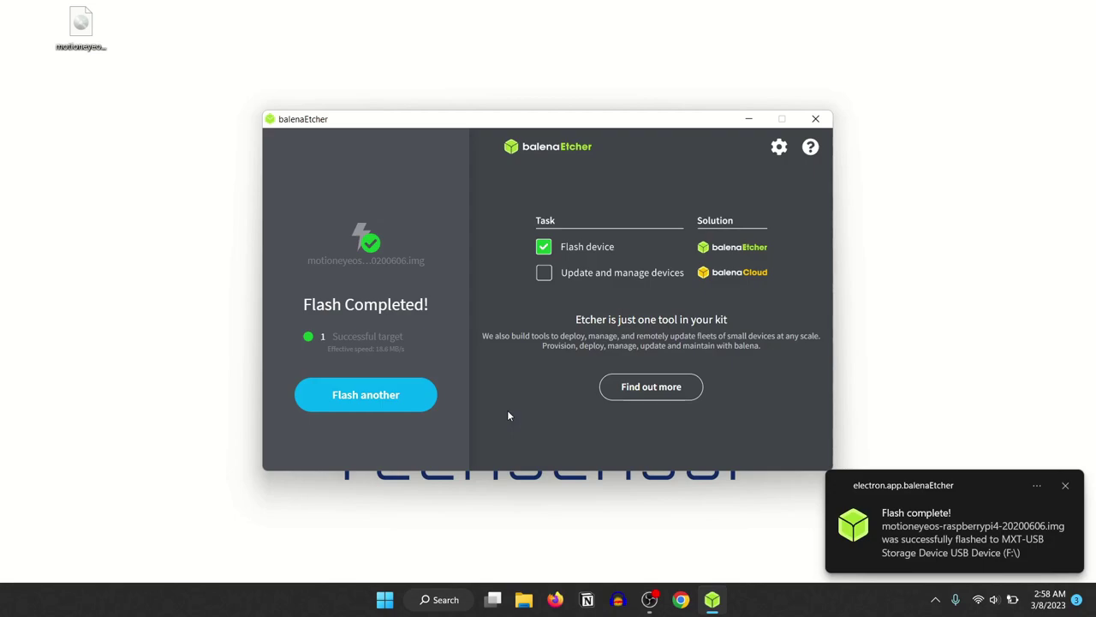
click(816, 118)
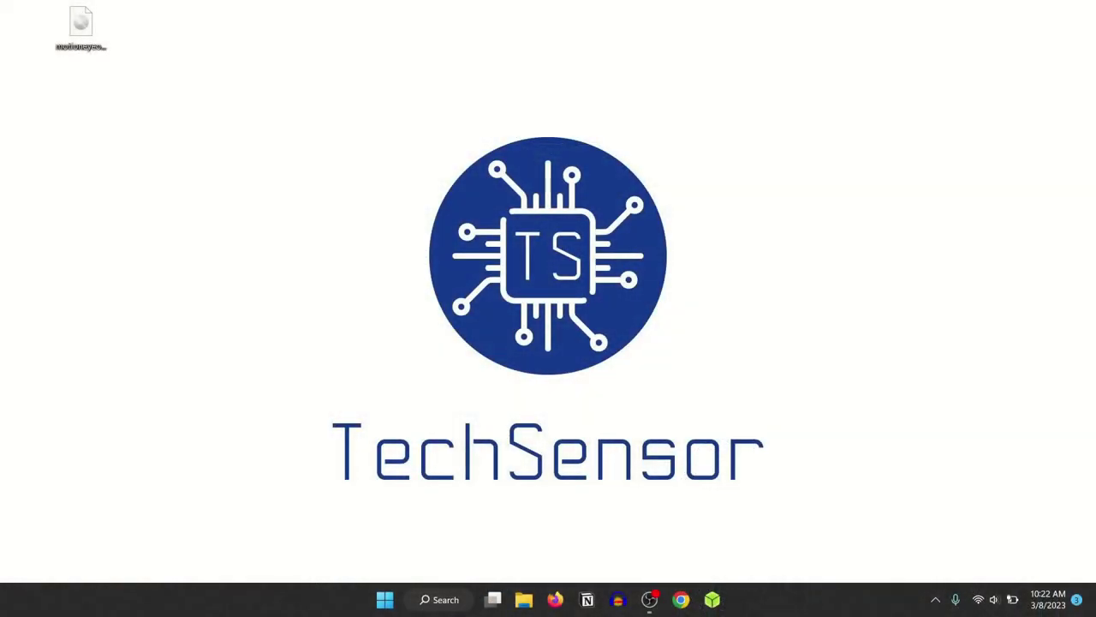
Open the motionEye web interface at 192.168.1.12 in Firefox and show the Camera1 overlay controls
click(555, 599)
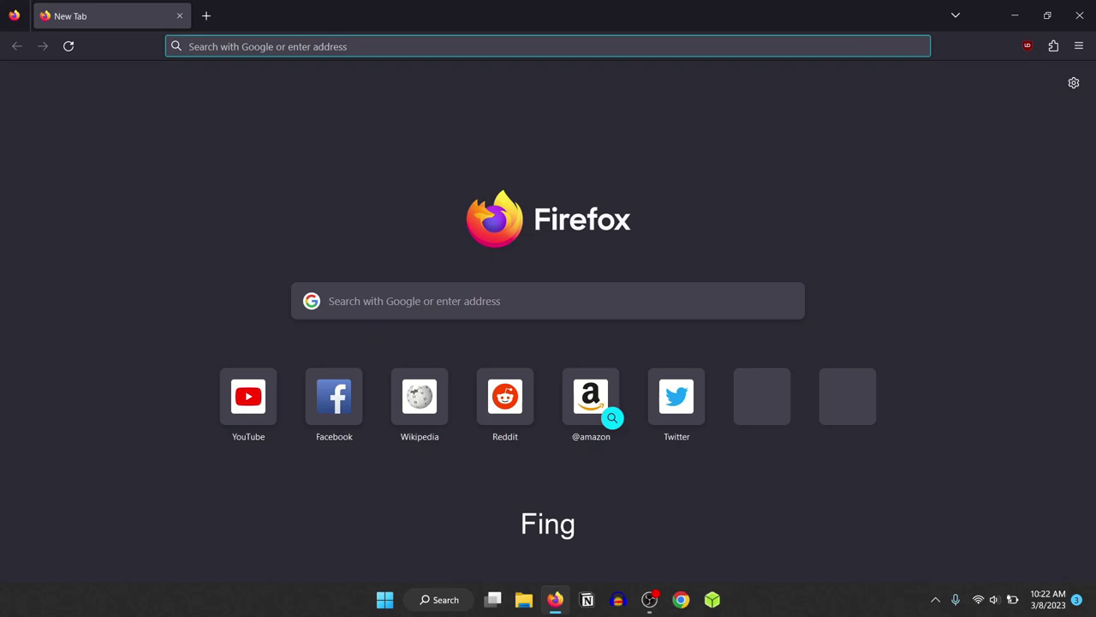
text(192)
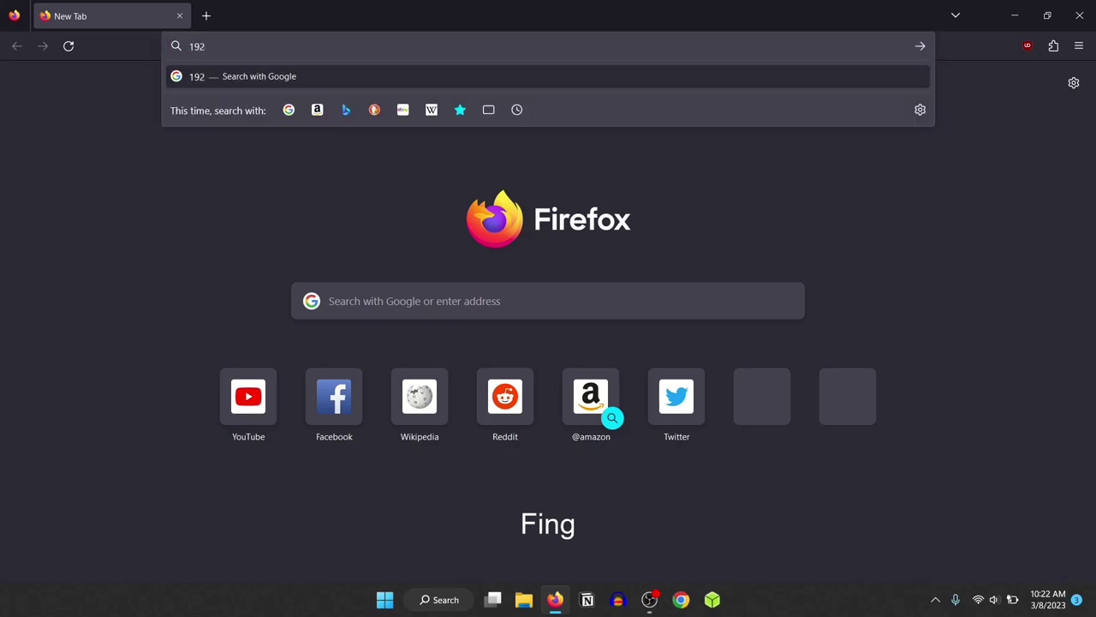
text(.168)
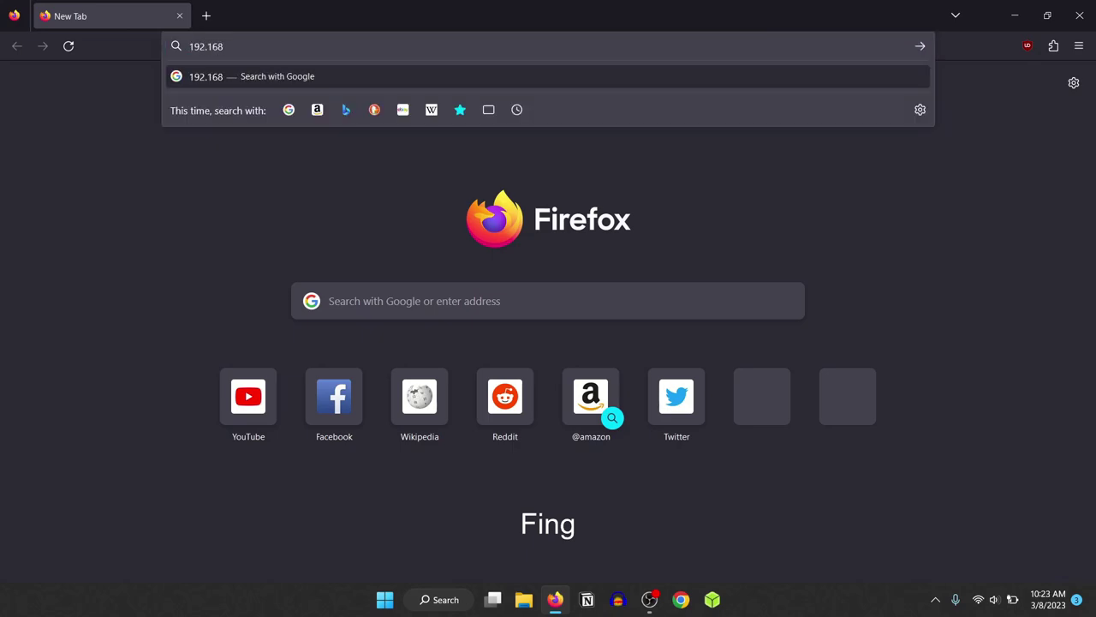
text(.1)
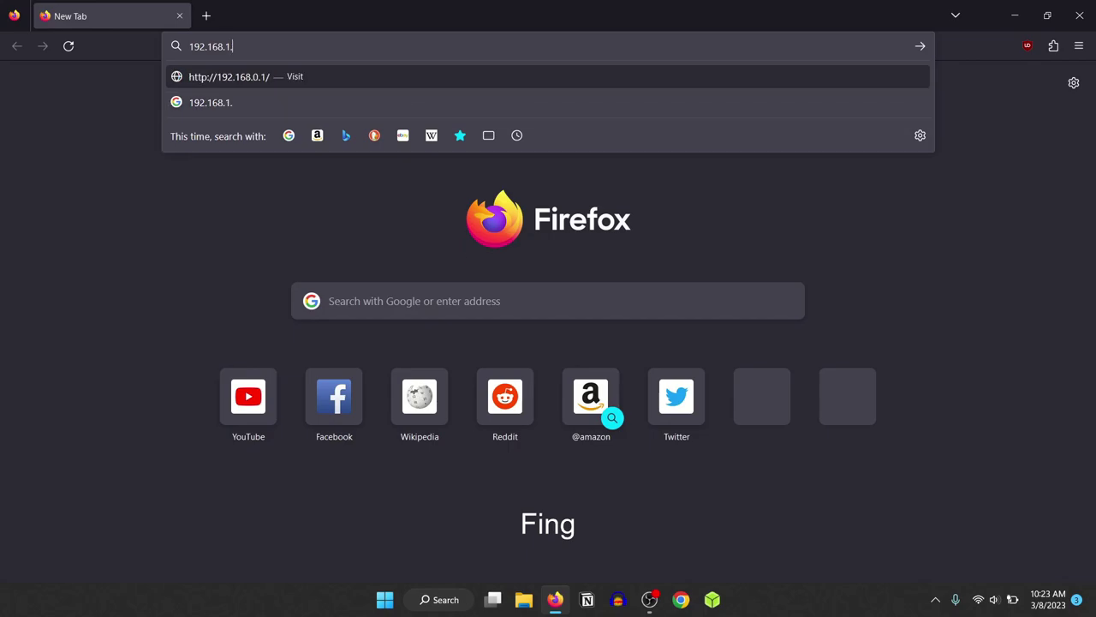
text(.12)
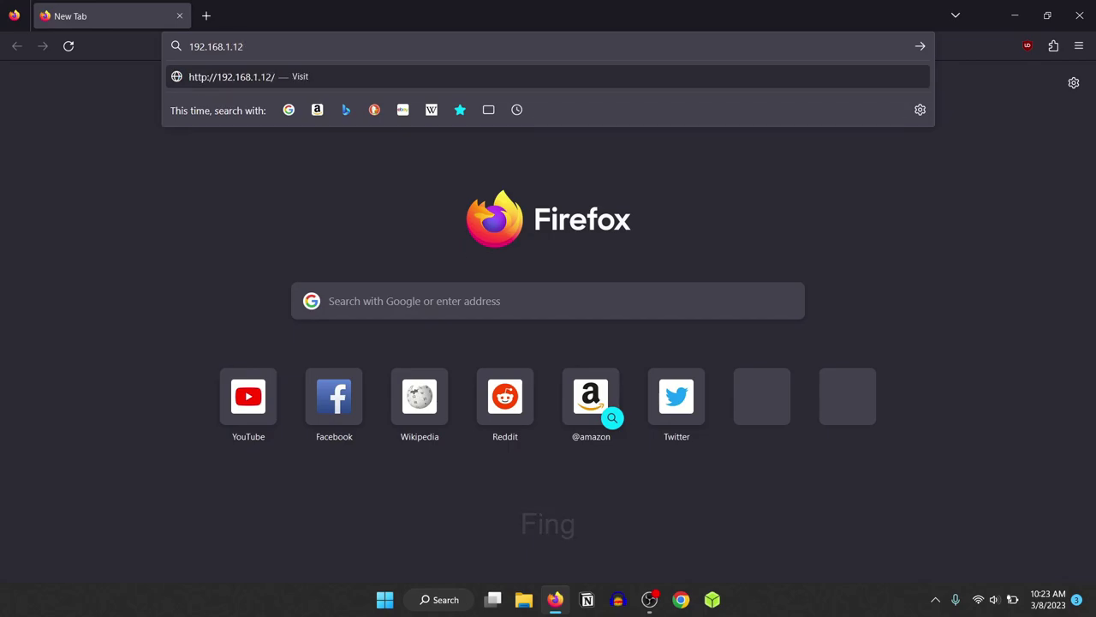
key(Return)
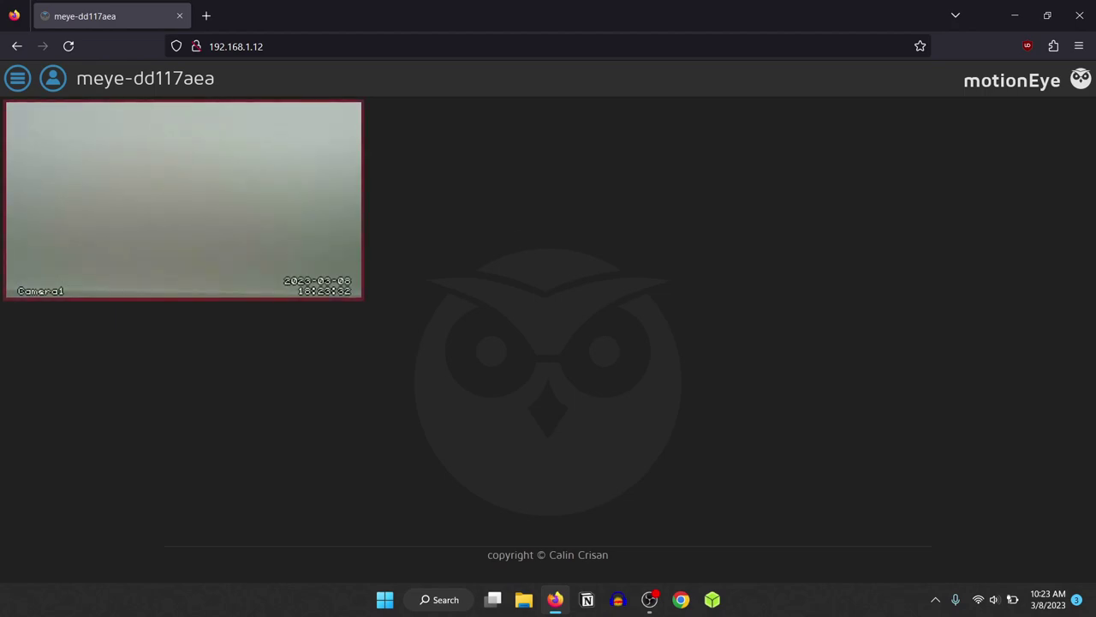
mouse_move(343, 128)
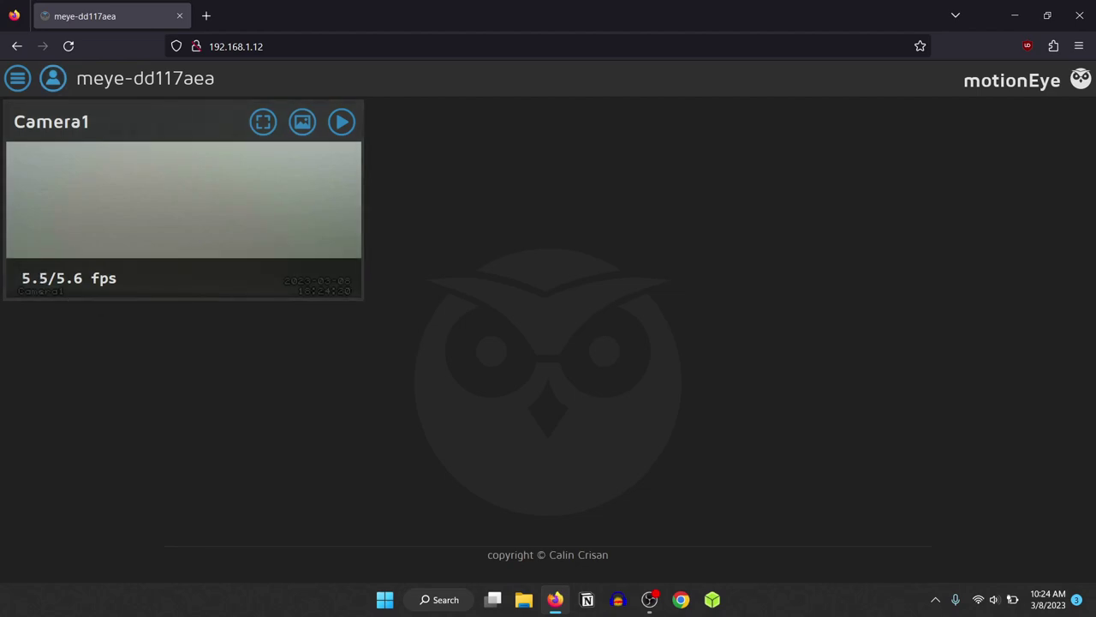
Reload the motionEye page and log in with the username admin, leaving the password field blank
key(F5)
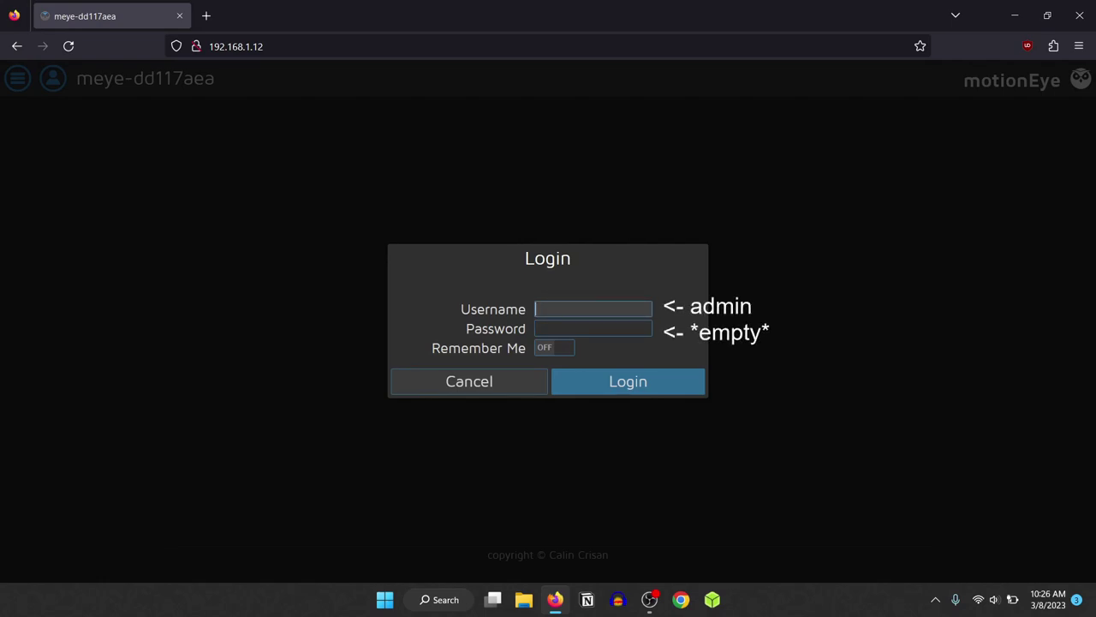
text(admin)
key(Tab)
key(Return)
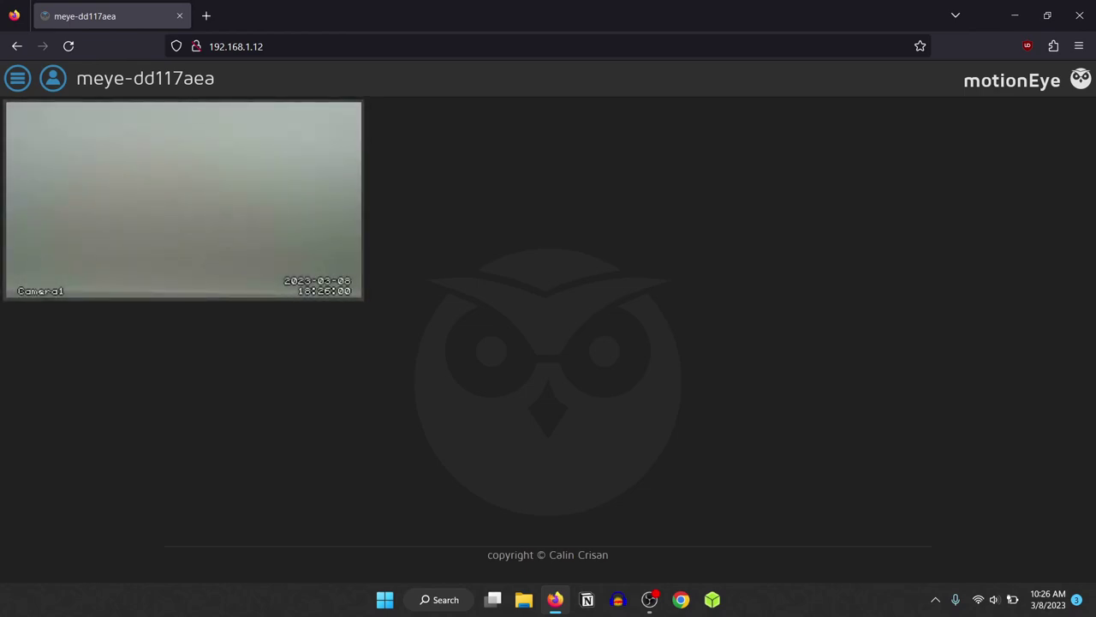
Open Camera1's configuration and review the preferences, general settings, video device settings and the remaining section headings down to Movies
mouse_move(183, 200)
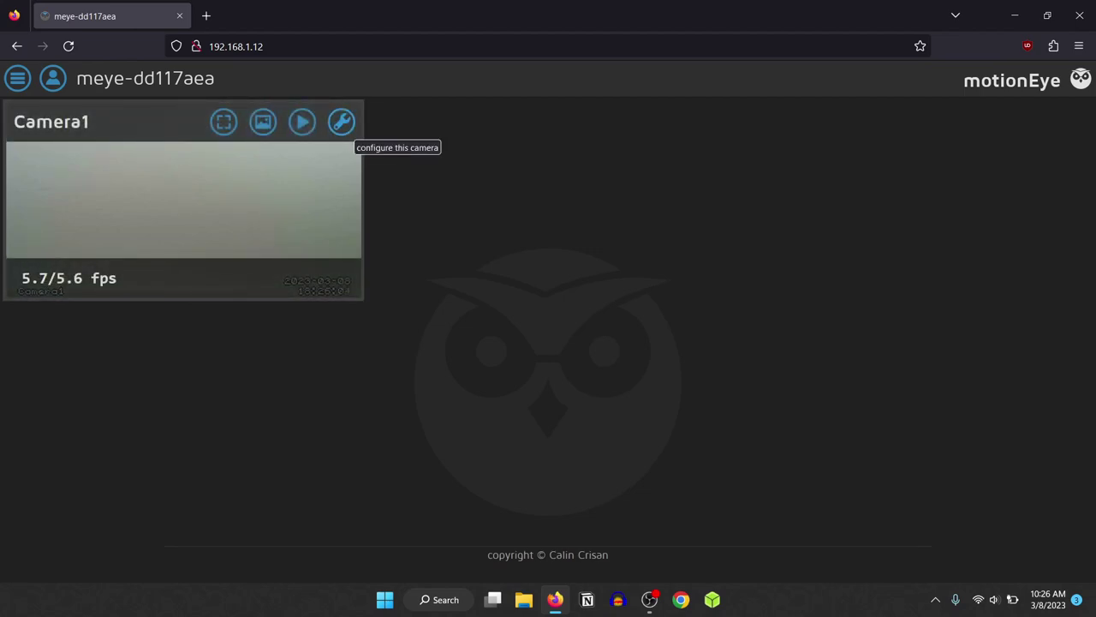
click(341, 122)
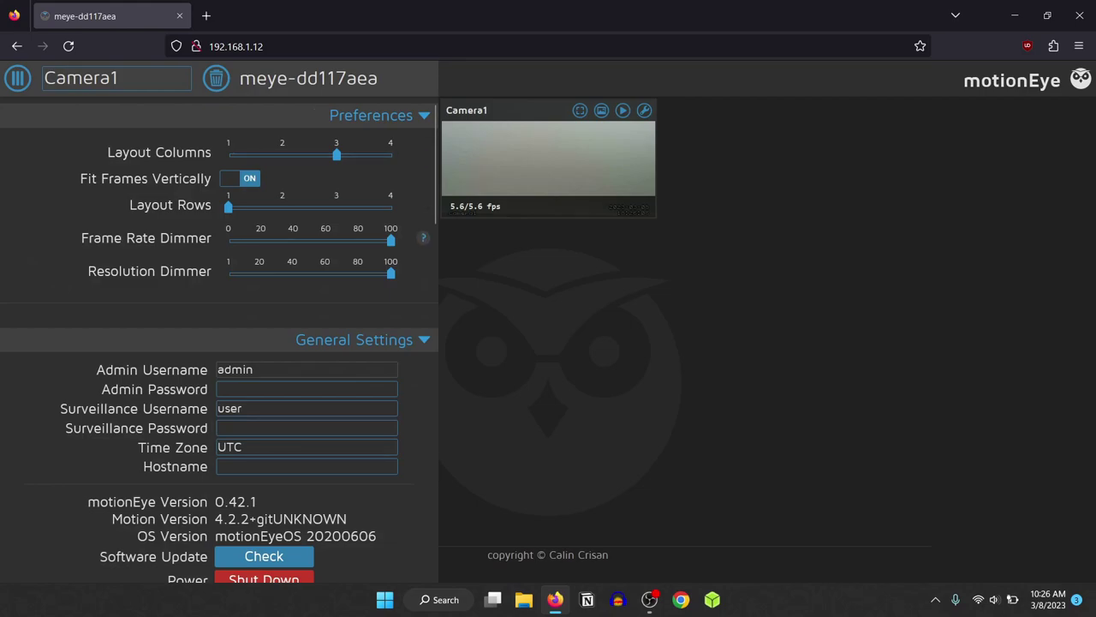
mouse_move(423, 238)
scroll(219, 343, down, 3)
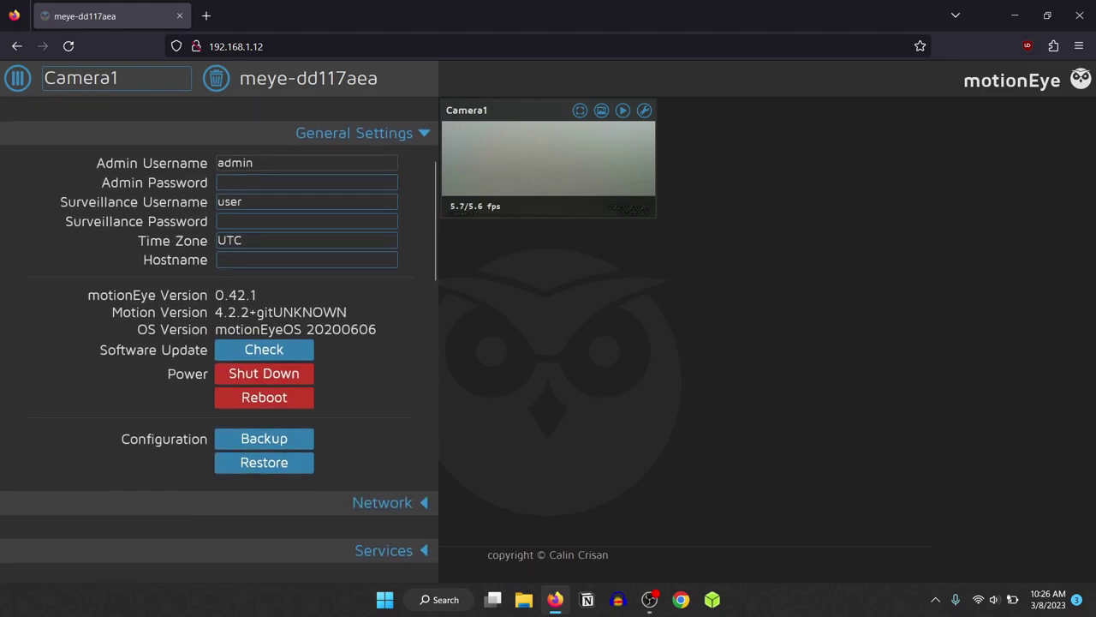
scroll(257, 412, down, 4)
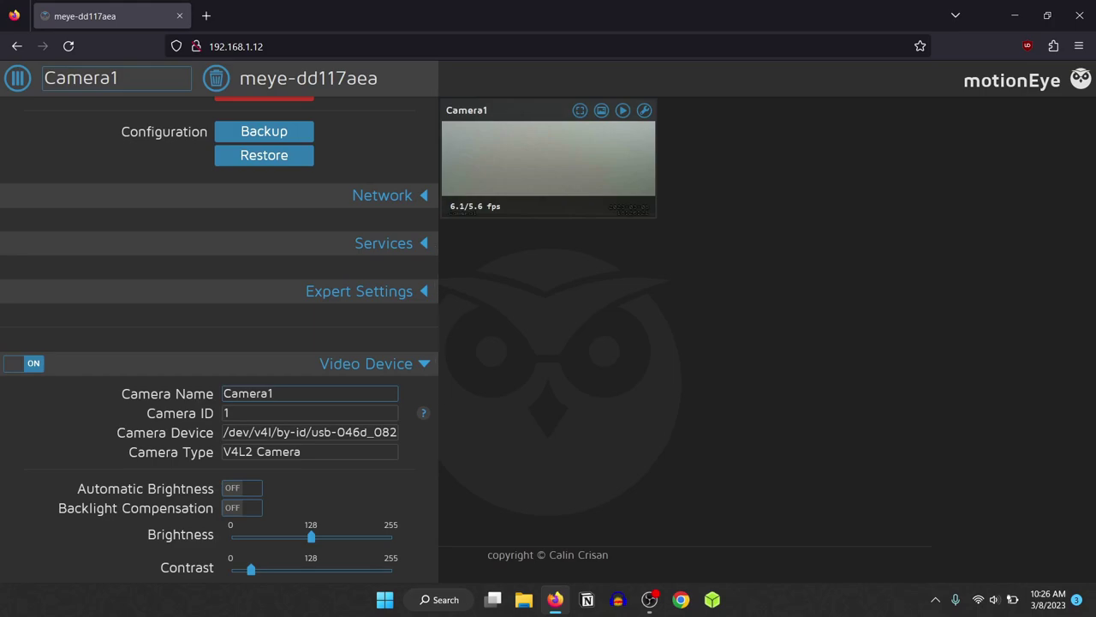
scroll(219, 339, down, 3)
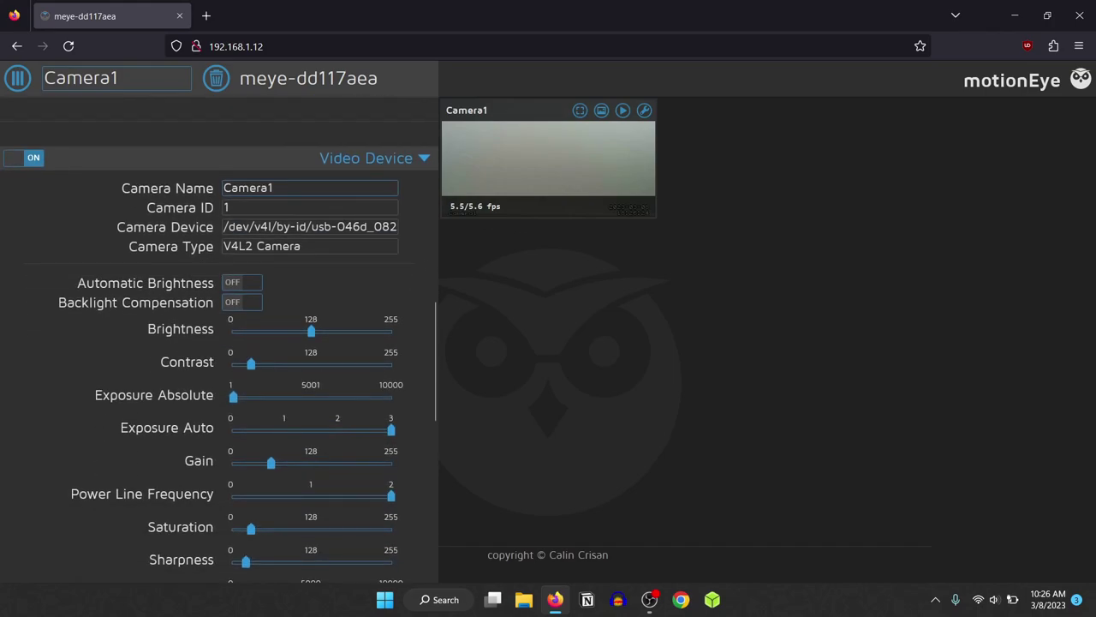
scroll(219, 340, down, 3)
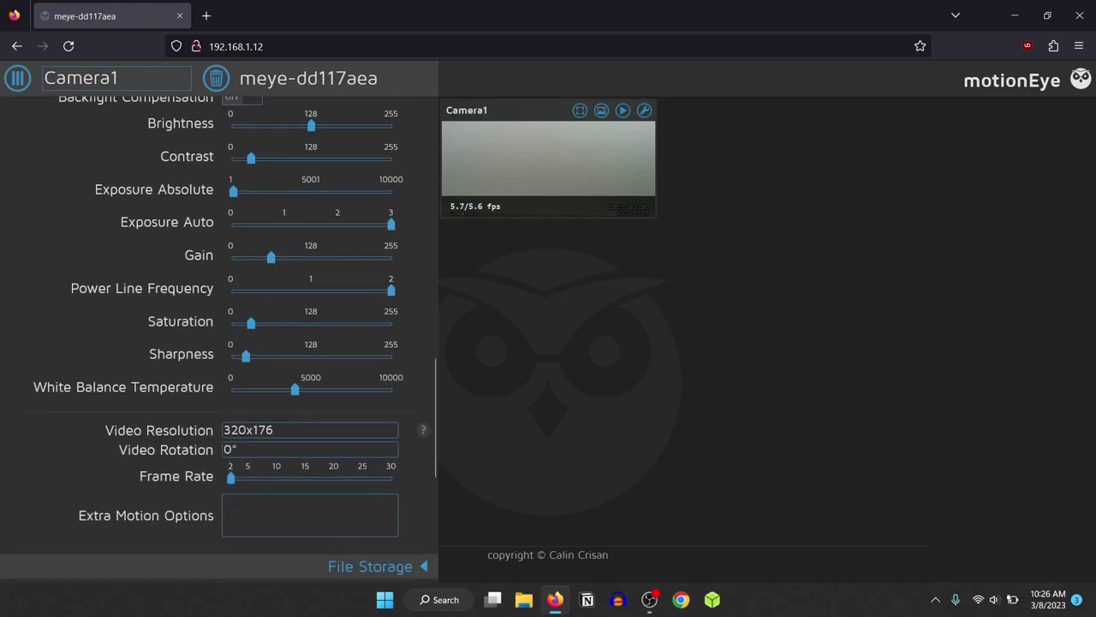
scroll(219, 339, down, 3)
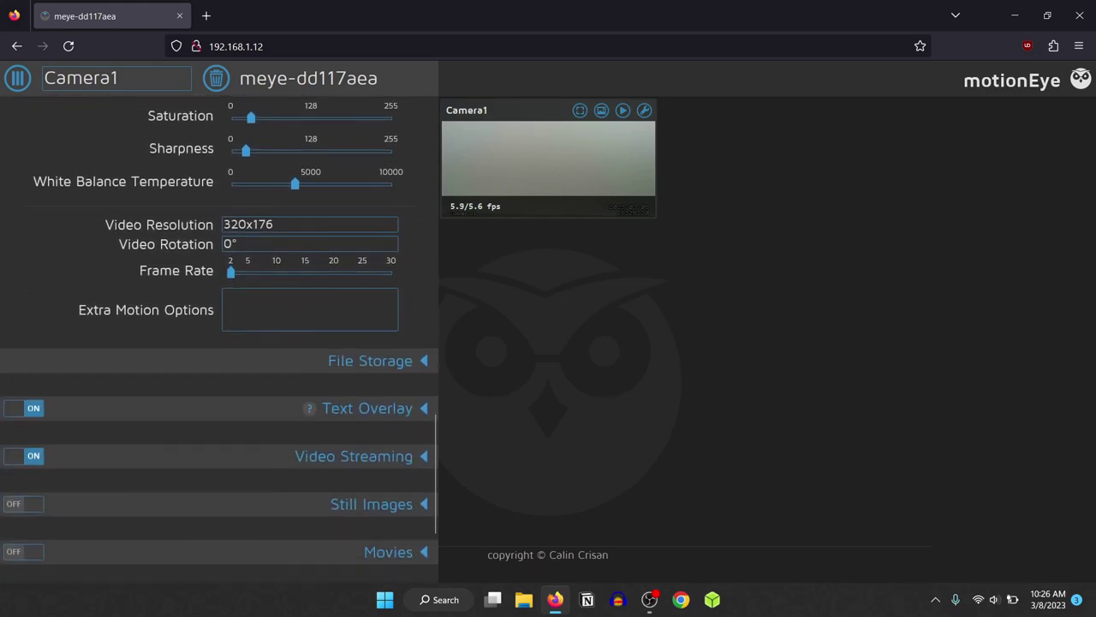